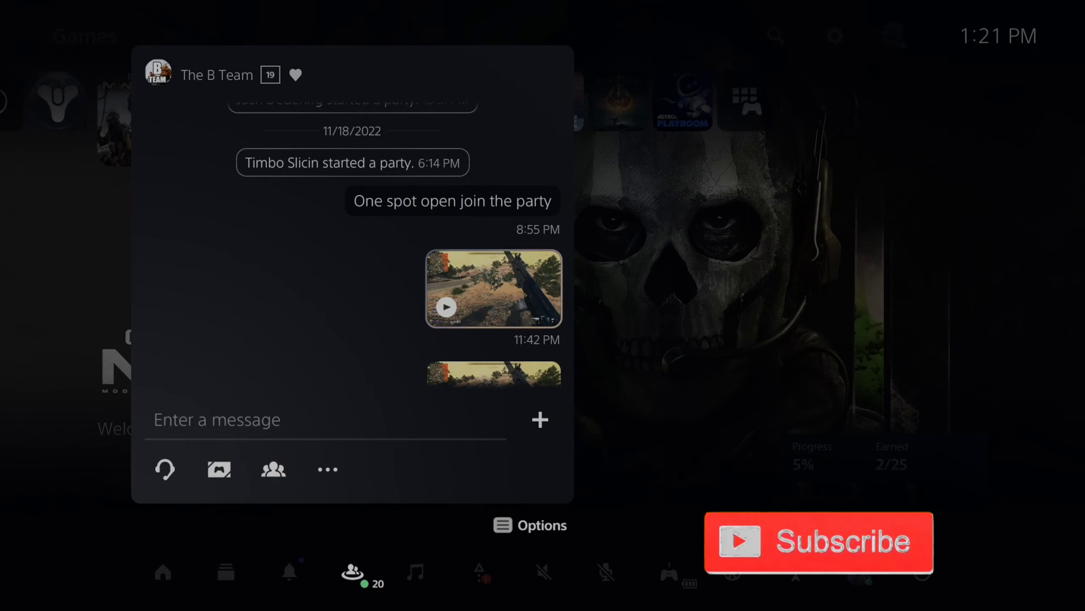
# - Open the gameplay video shared in The B Team chat to watch it full size
pyautogui.press('Return')
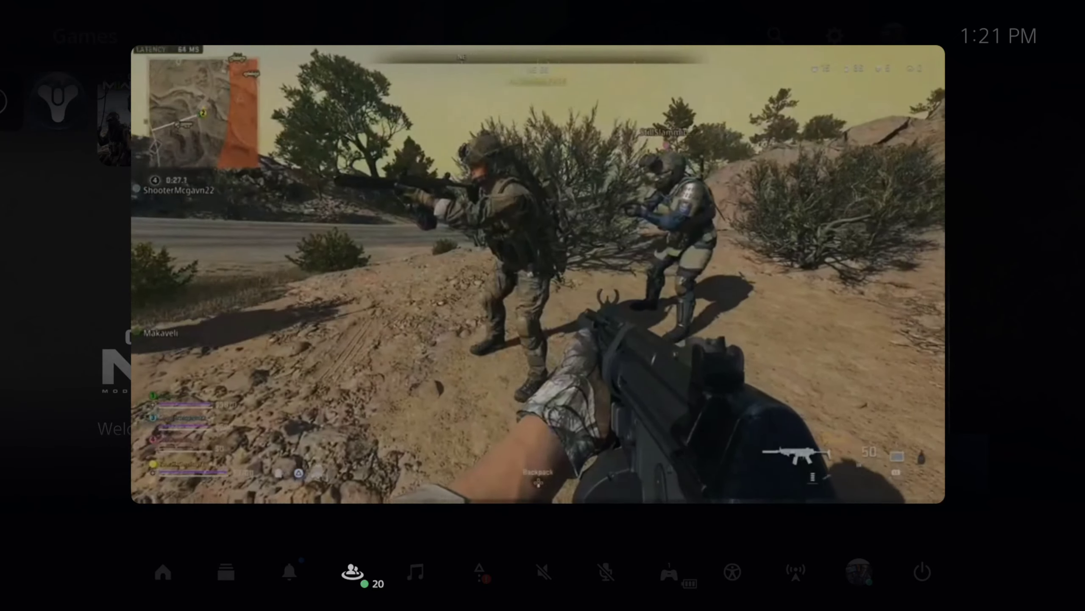
# - Exit The B Team chat and open the latest 2:36 capture from the Create menu
pyautogui.press('Escape')
pyautogui.press('Escape')
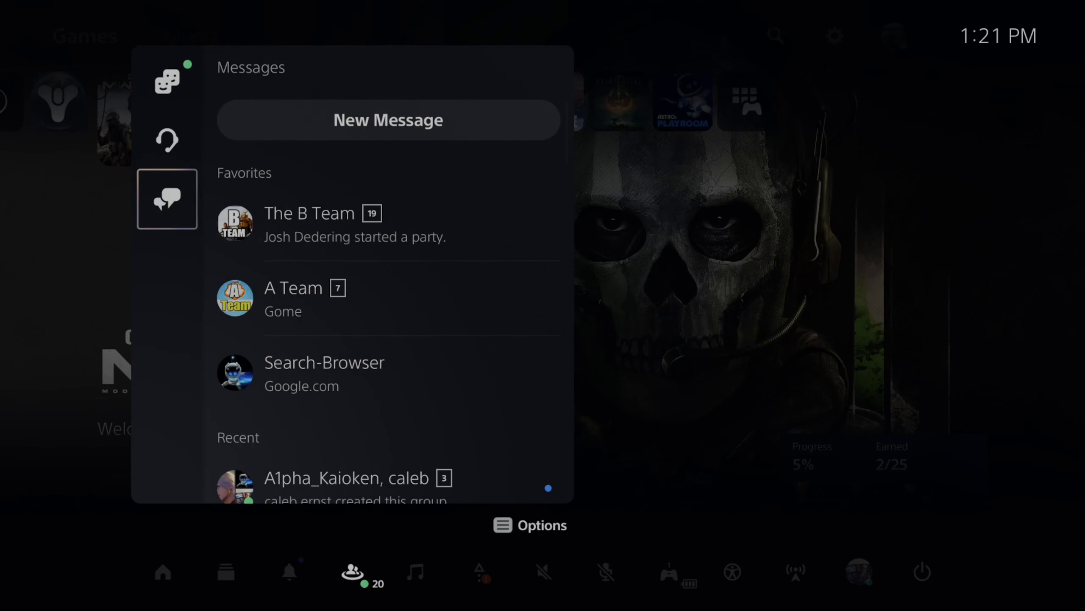
pyautogui.press('Escape')
pyautogui.press('Escape')
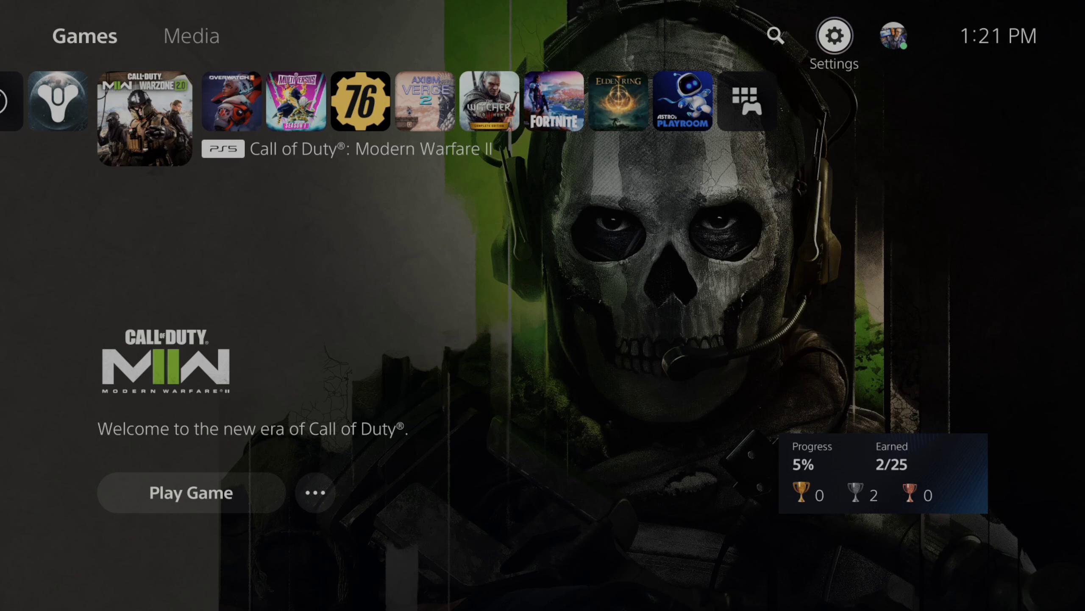
pyautogui.press('F1')
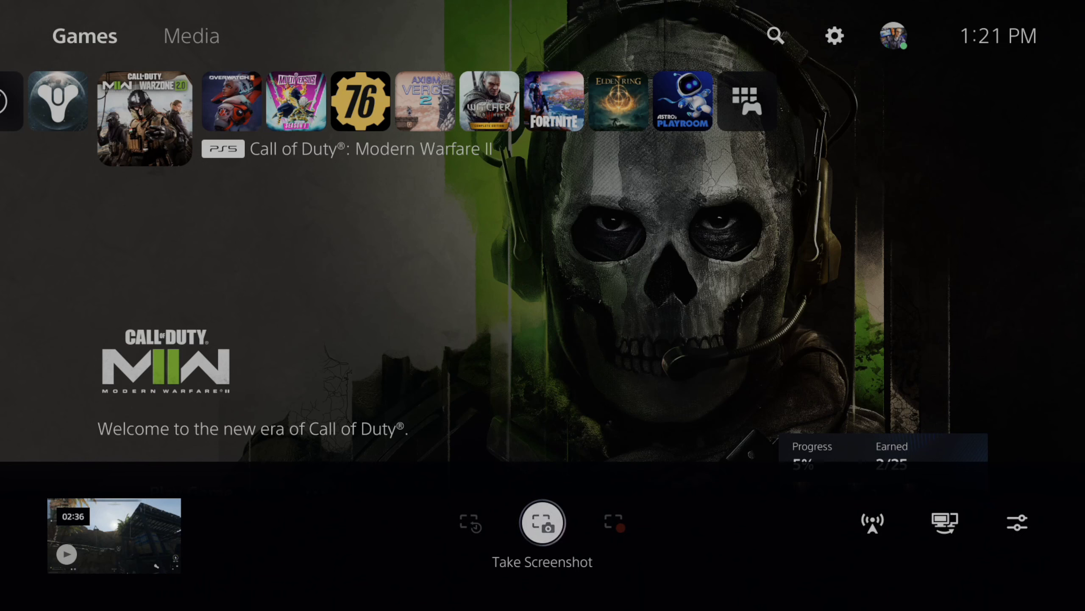
pyautogui.press('Left')
pyautogui.press('Left')
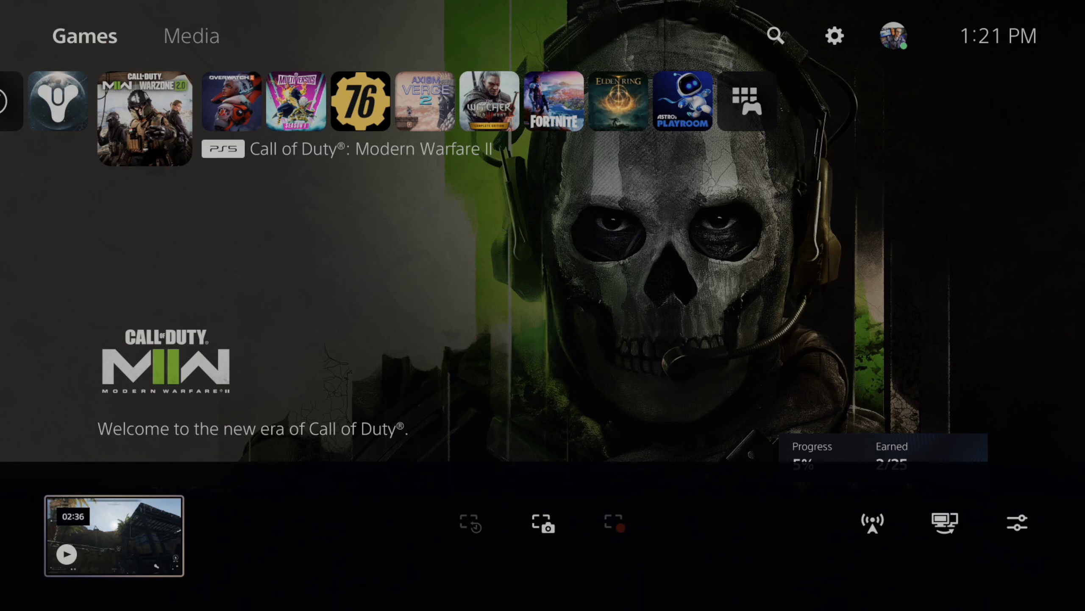
pyautogui.press('Return')
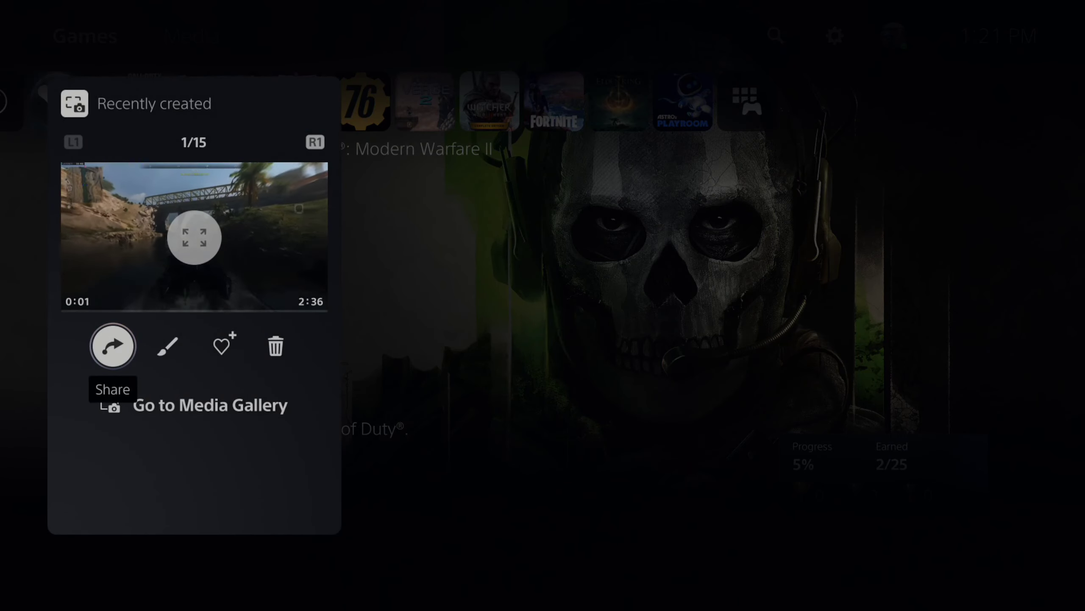
pyautogui.press('Right')
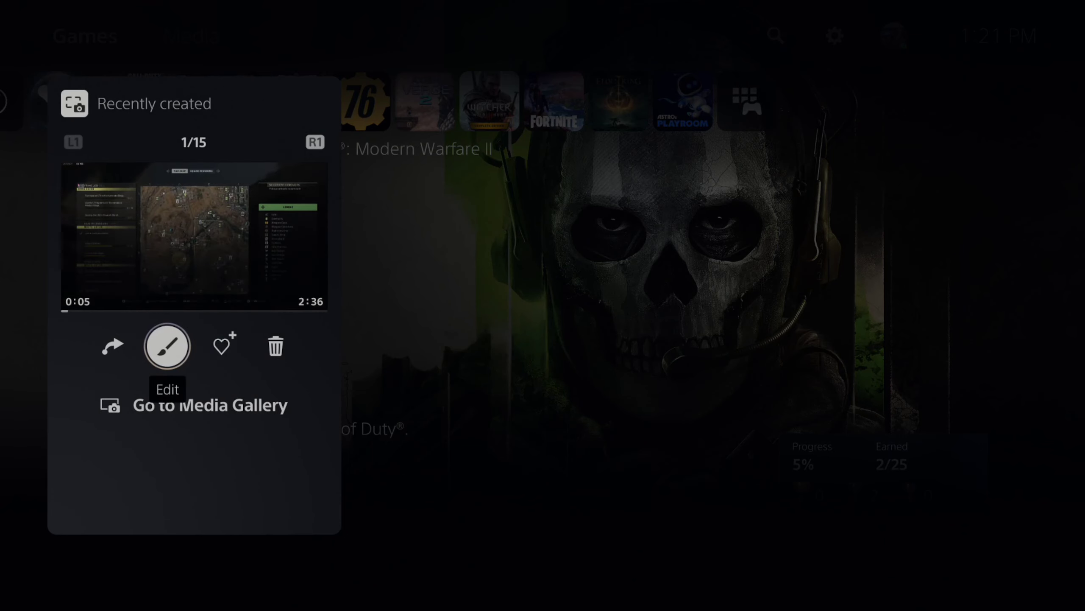
# - Trim the clip to start at 0:25 and end at 1:32
pyautogui.press('Return')
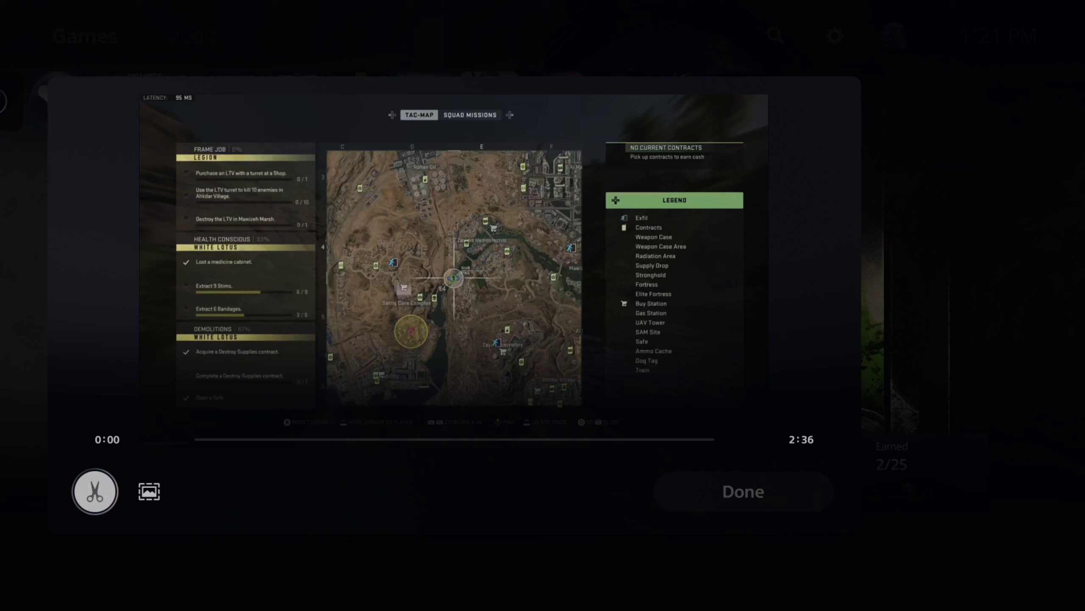
pyautogui.press('Return')
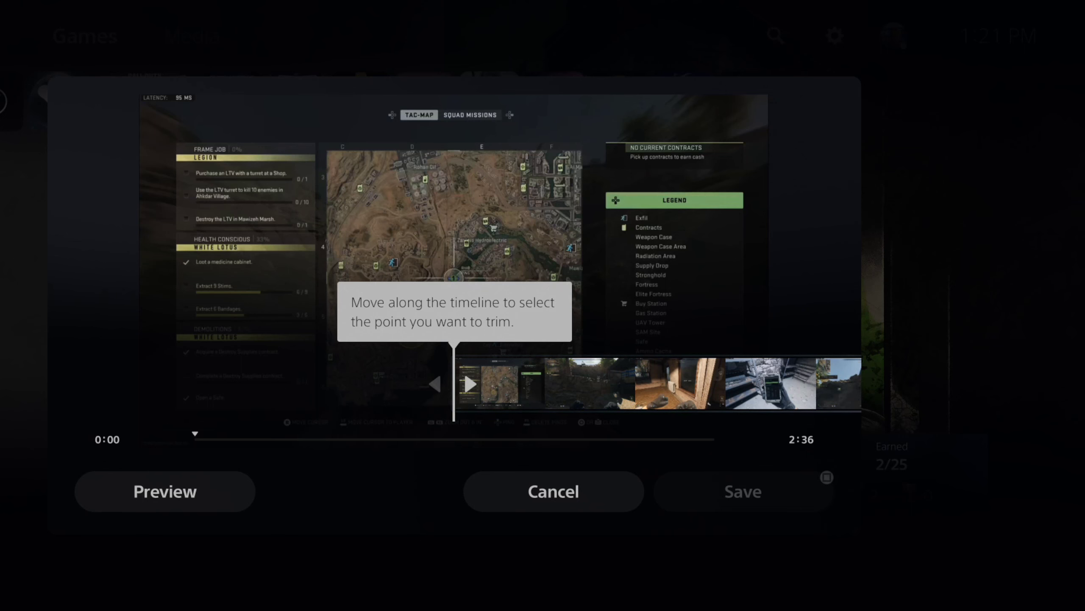
pyautogui.press('Right')
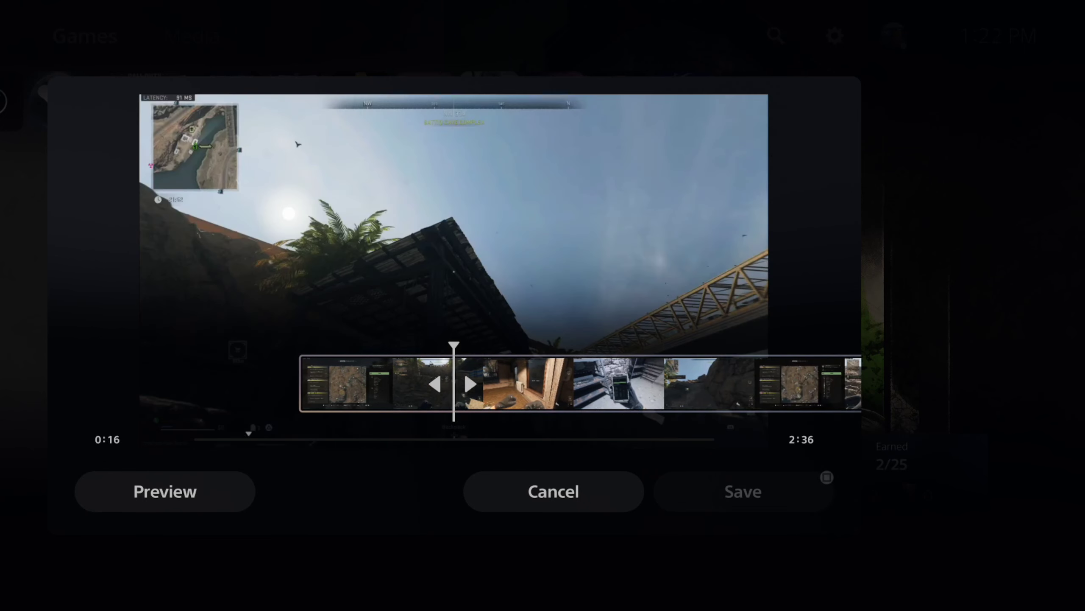
pyautogui.press('Right')
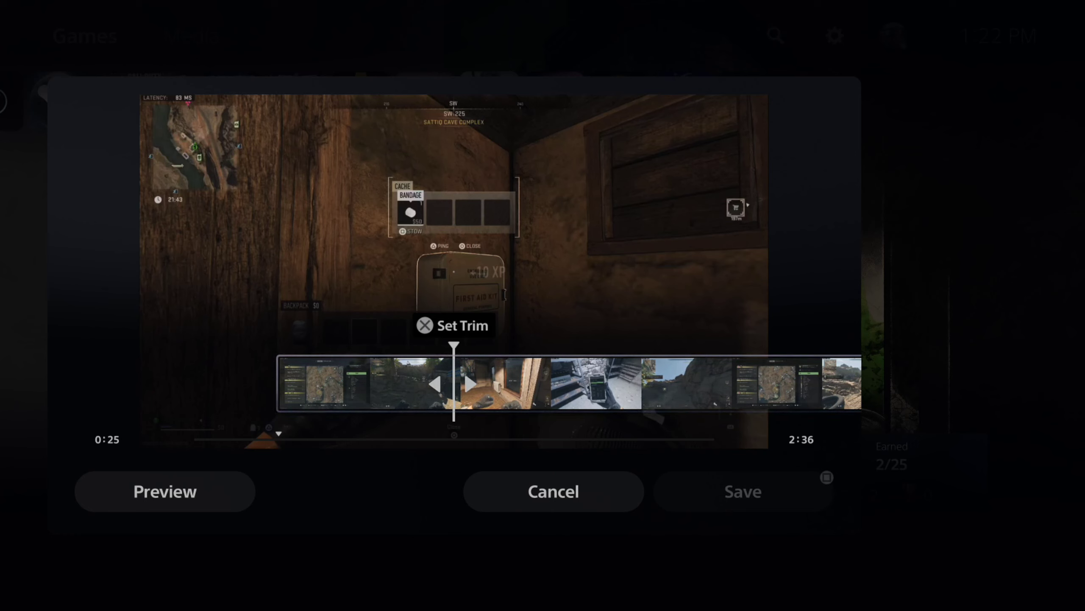
pyautogui.press('Return')
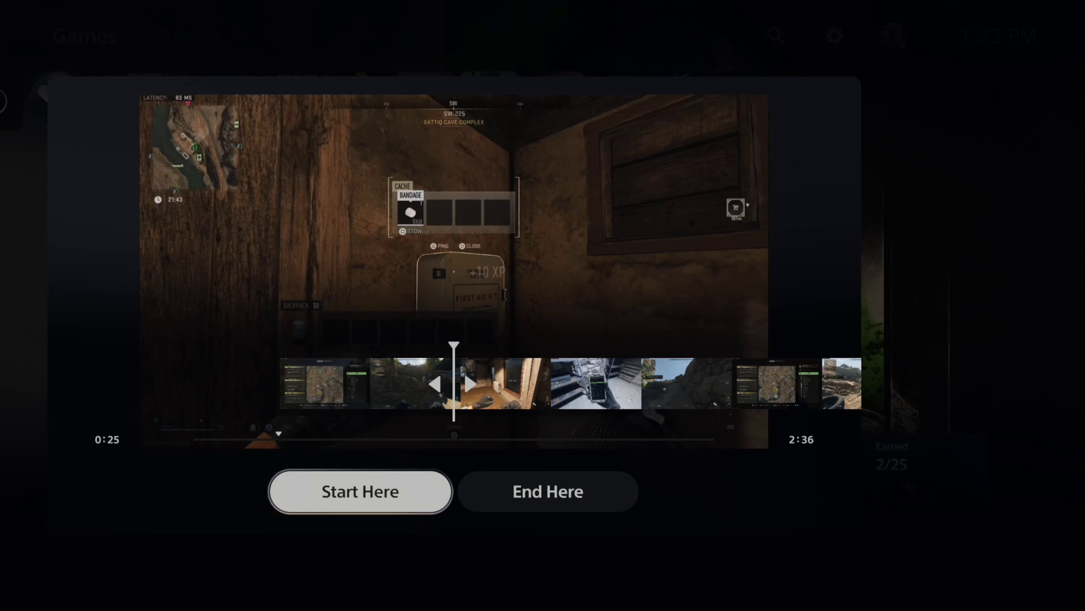
pyautogui.press('Return')
pyautogui.press('Right')
pyautogui.press('Right')
pyautogui.press('Right')
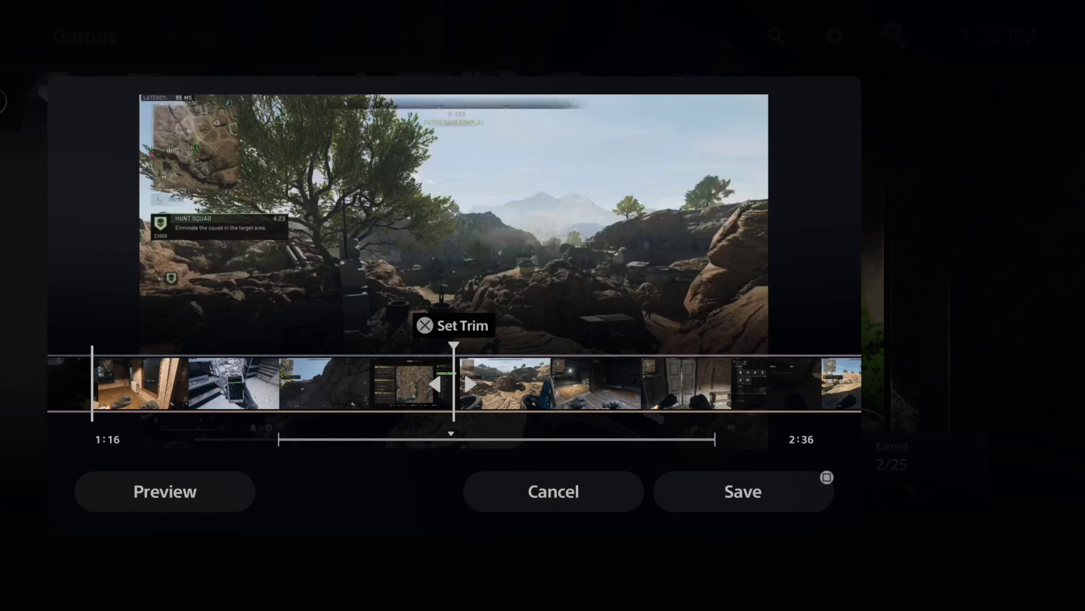
pyautogui.press('Right')
pyautogui.press('Right')
pyautogui.press('Return')
pyautogui.press('Right')
pyautogui.press('Return')
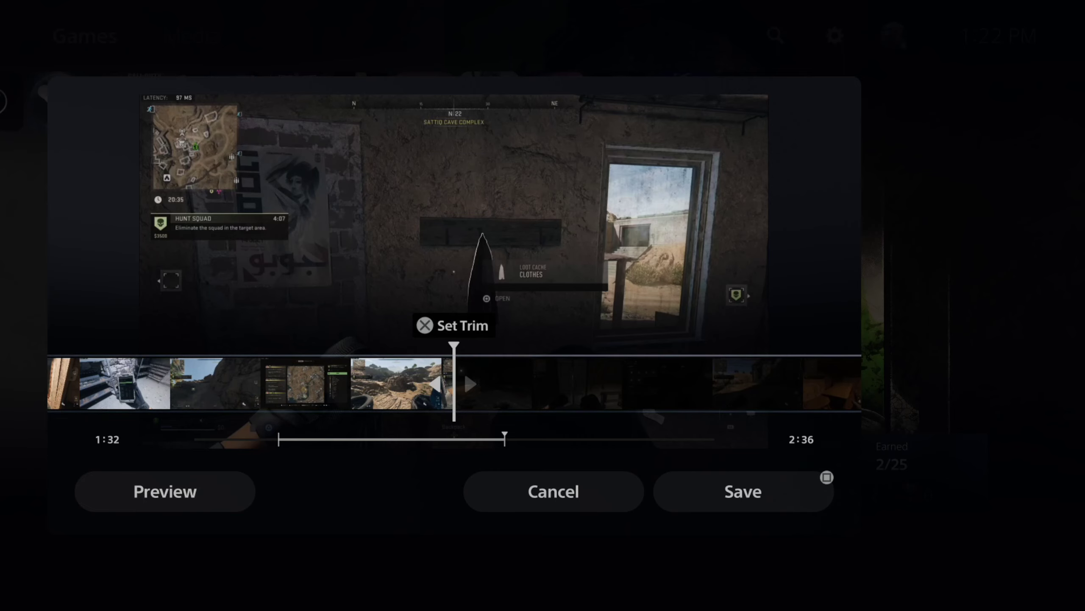
# - Save the trimmed clip, replacing the original file
pyautogui.press('s')
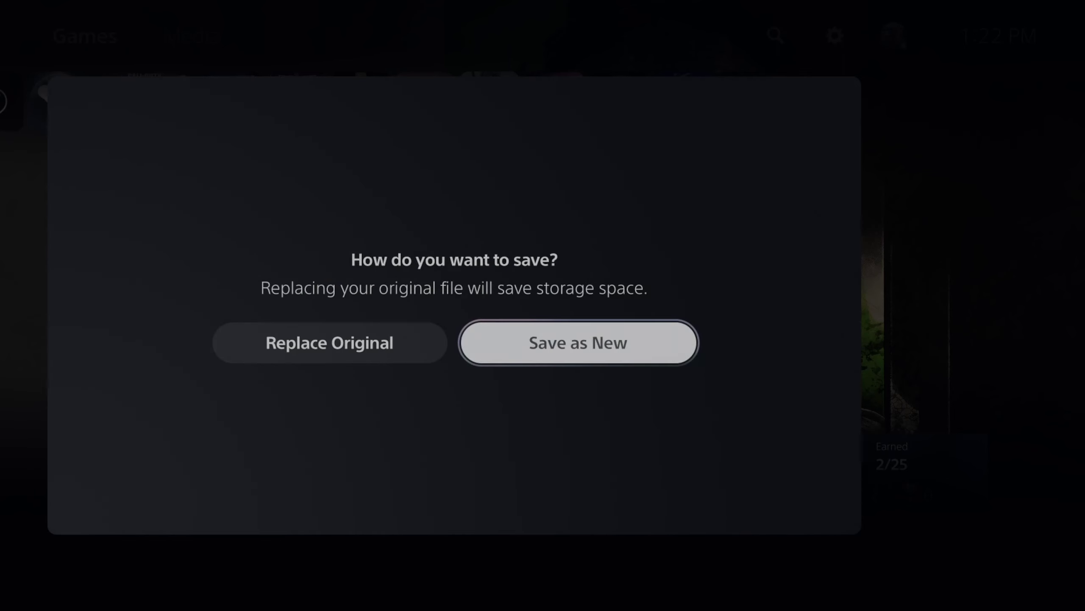
pyautogui.press('Left')
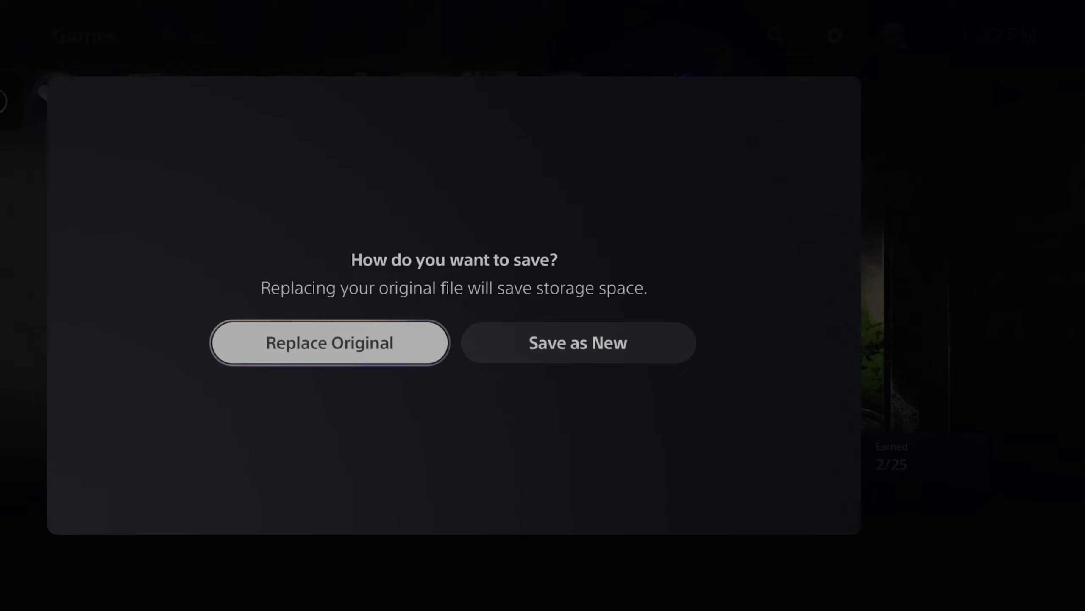
pyautogui.press('Right')
pyautogui.press('Left')
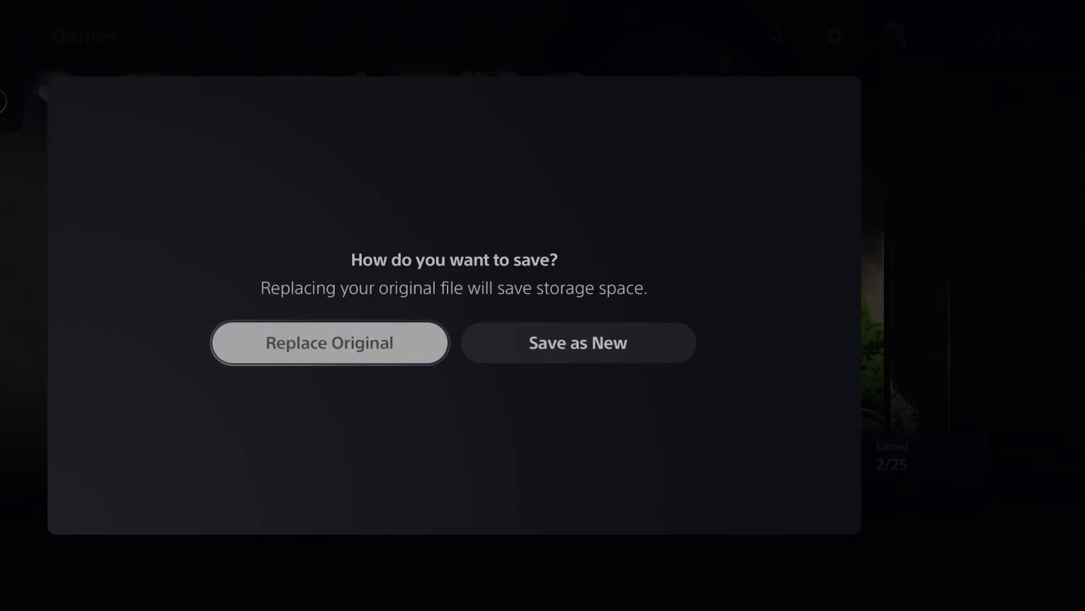
pyautogui.press('Return')
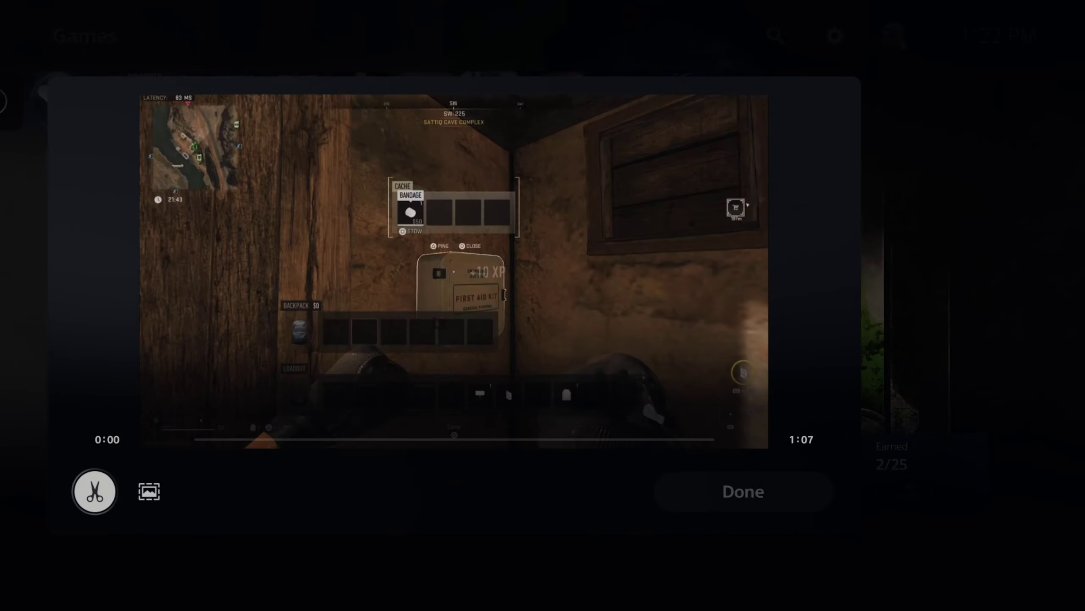
# - Close the editor and bring up the trimmed 1:07 clip in full view
pyautogui.press('Escape')
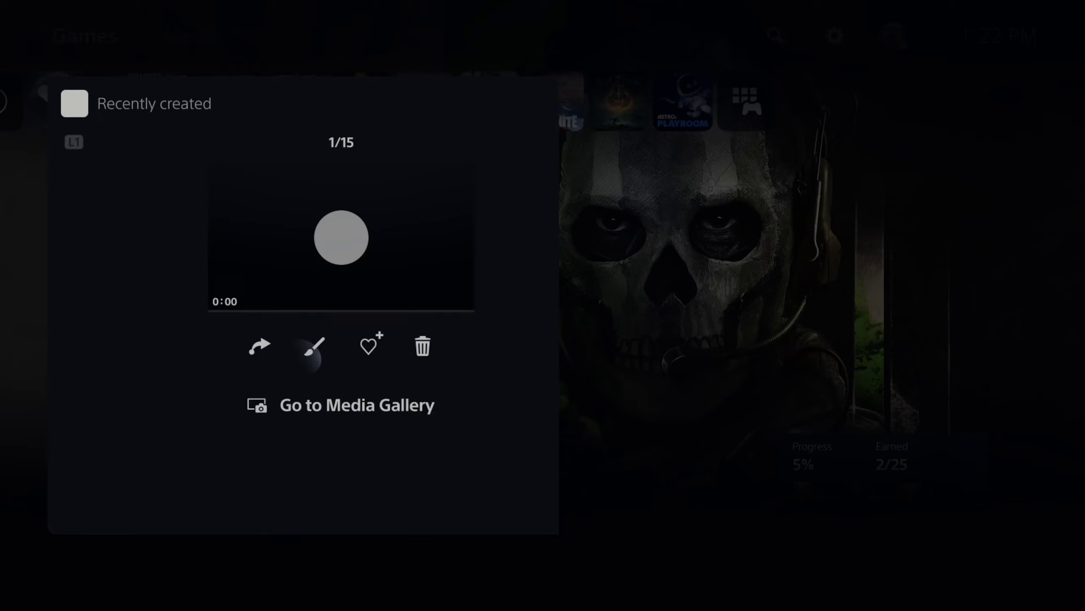
pyautogui.press('Down')
pyautogui.press('Up')
pyautogui.press('Up')
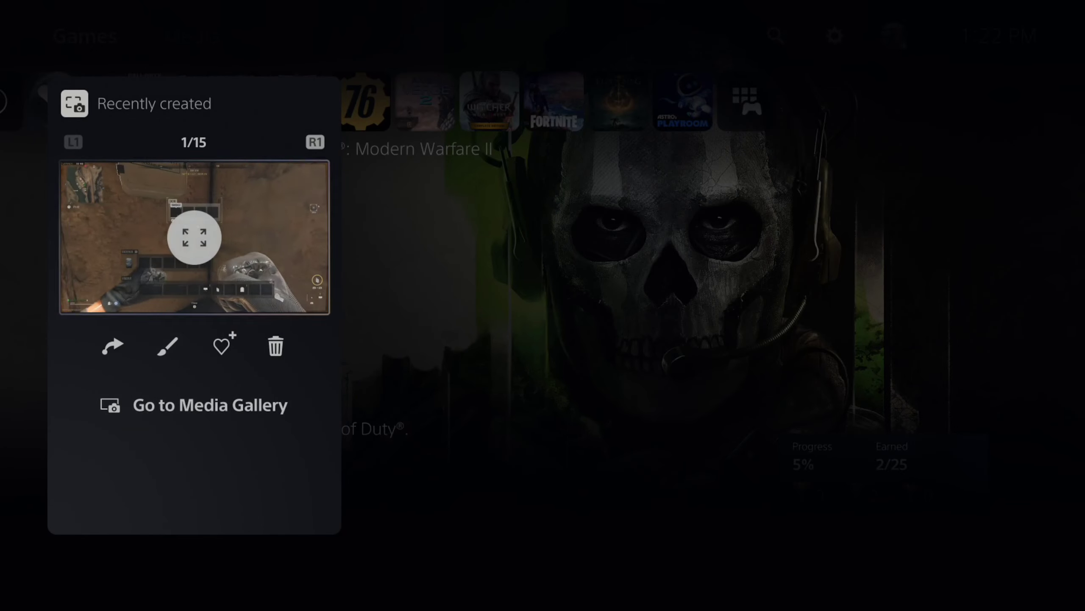
pyautogui.press('Down')
pyautogui.press('Up')
pyautogui.press('Return')
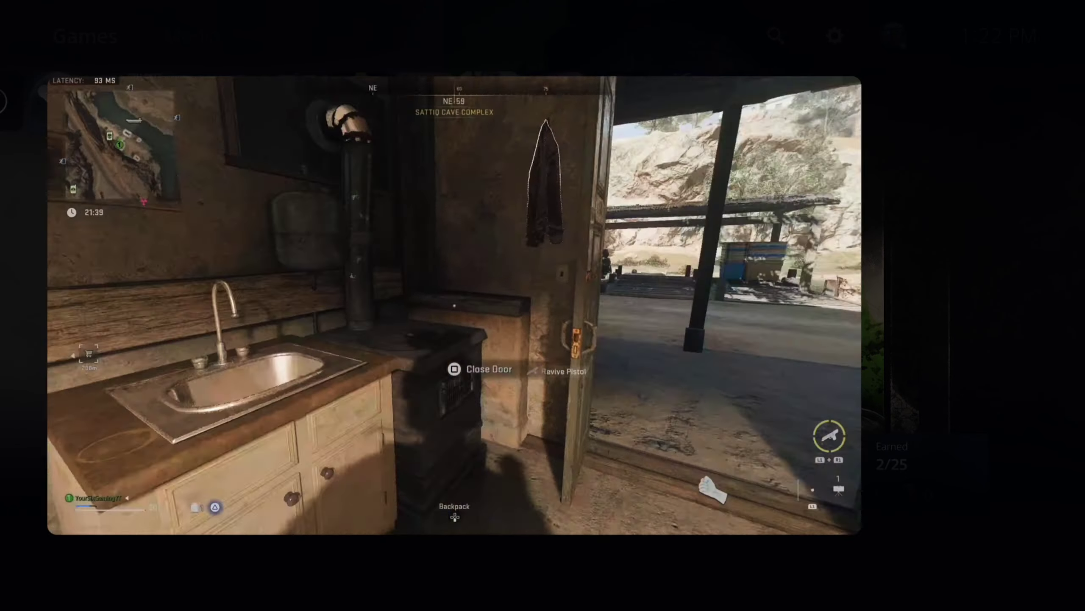
# - Share the 1:07 clip, choosing The B Team as recipient, and send it
pyautogui.press('Down')
pyautogui.press('Down')
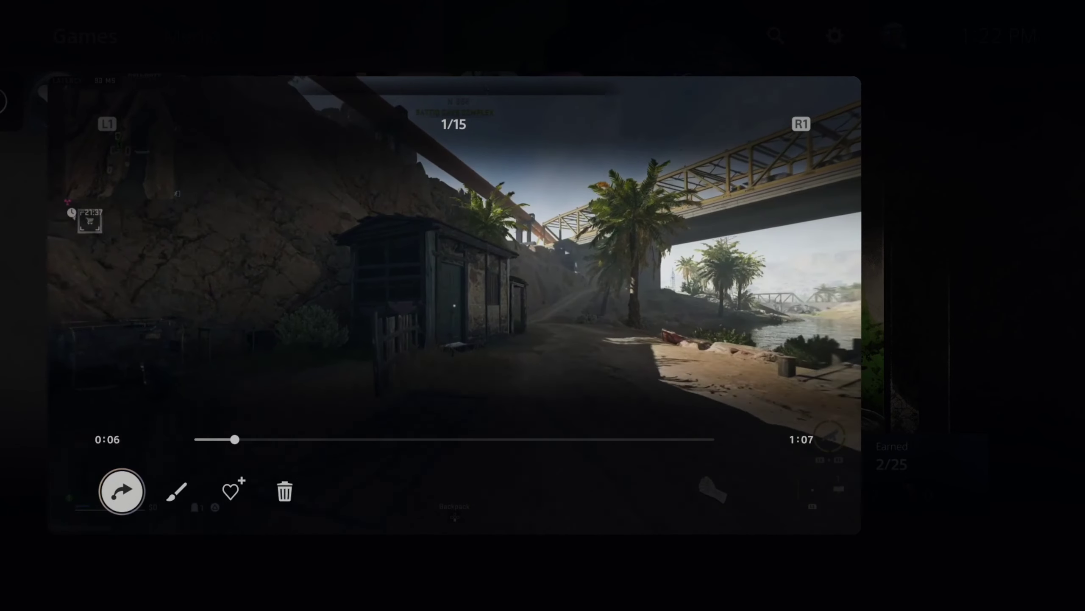
pyautogui.press('Return')
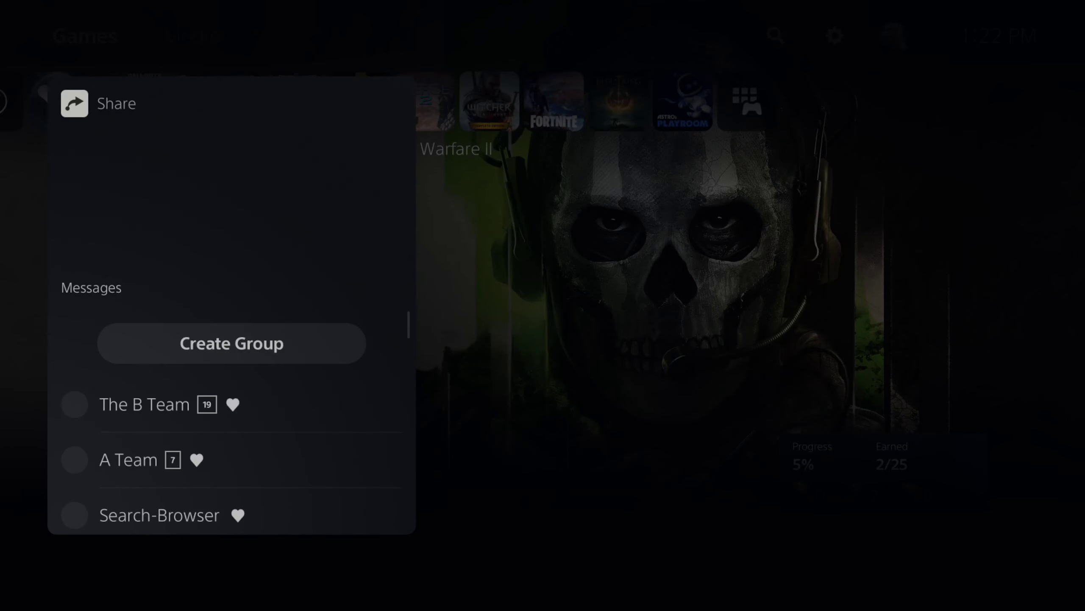
pyautogui.press('Down')
pyautogui.press('Down')
pyautogui.press('Down')
pyautogui.press('Return')
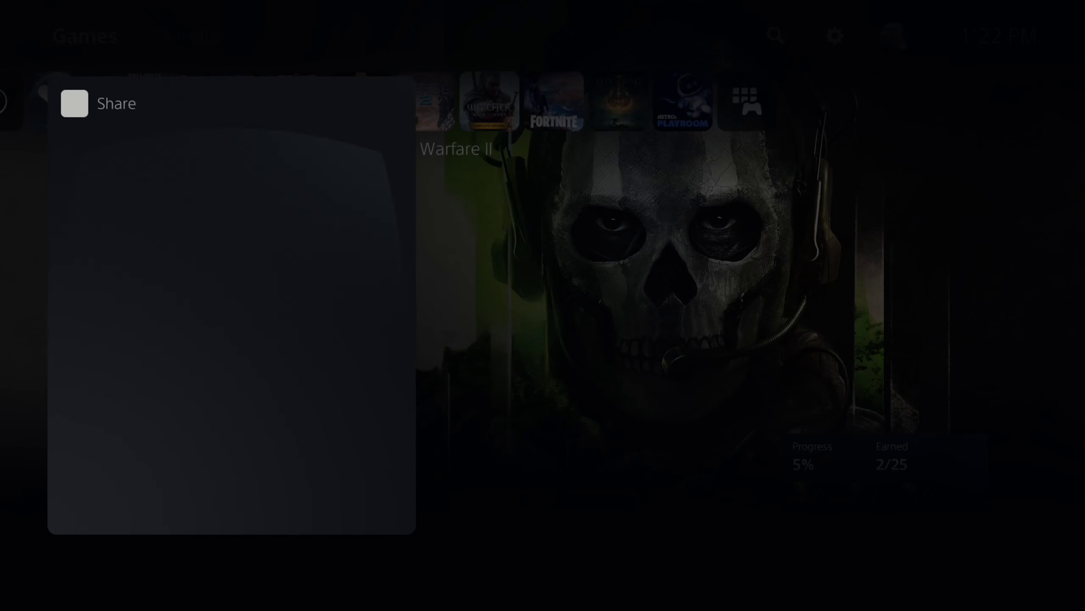
pyautogui.press('Return')
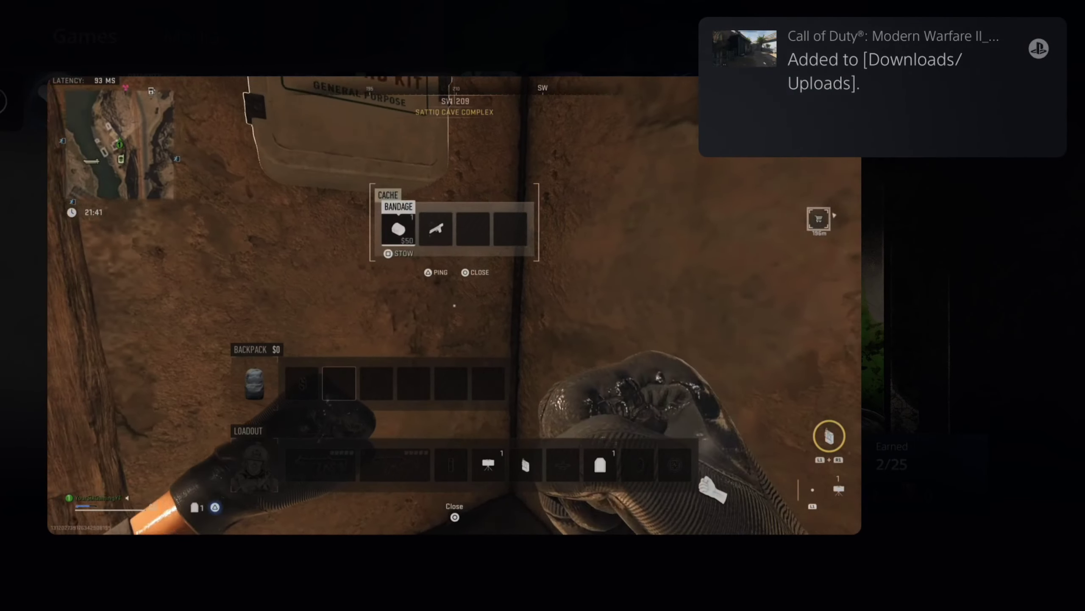
# - Cancel and delete both uploading Call of Duty clips in Downloads/Uploads, then close the list
pyautogui.press('Escape')
pyautogui.press('Escape')
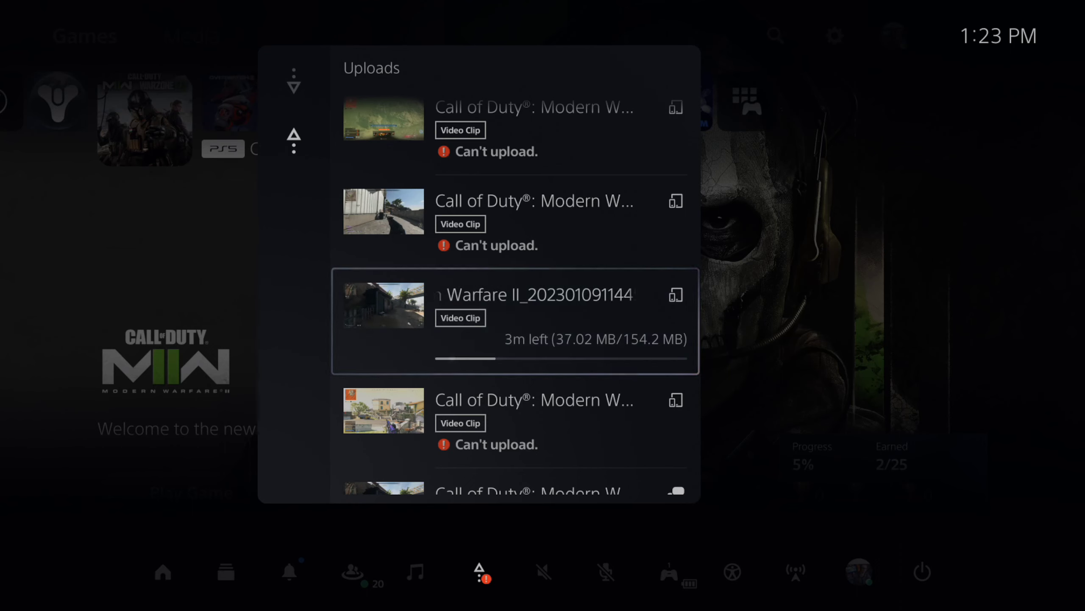
pyautogui.click(515, 221)
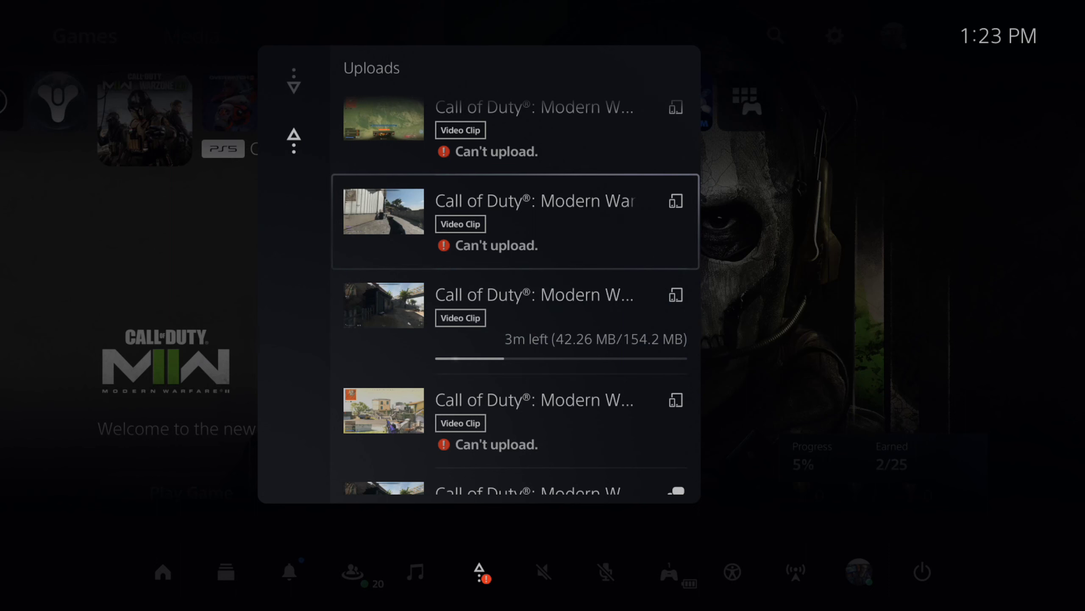
pyautogui.click(514, 316)
pyautogui.press('Return')
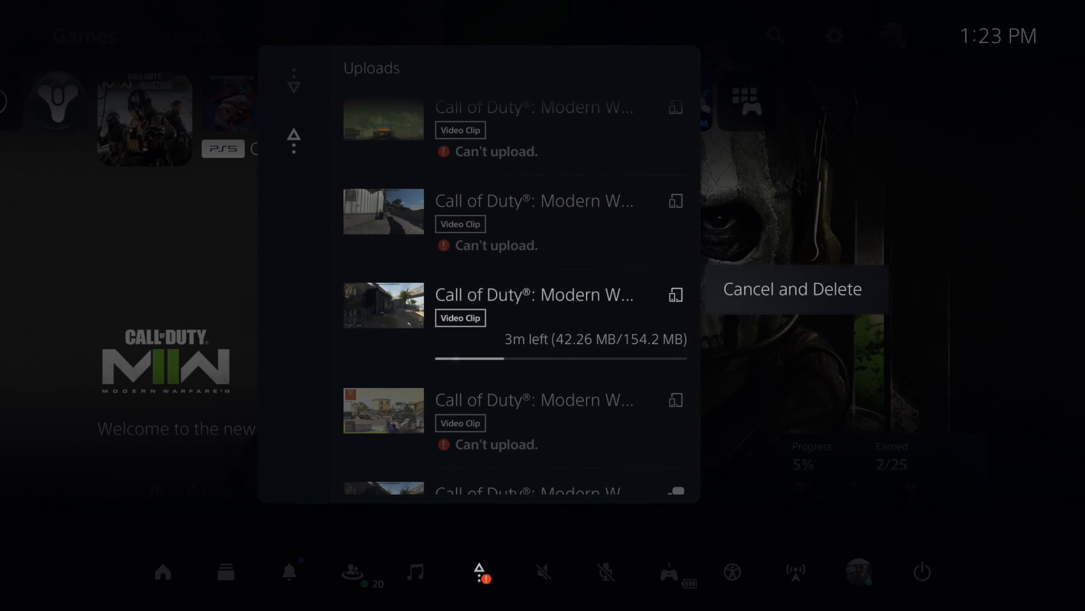
pyautogui.press('Return')
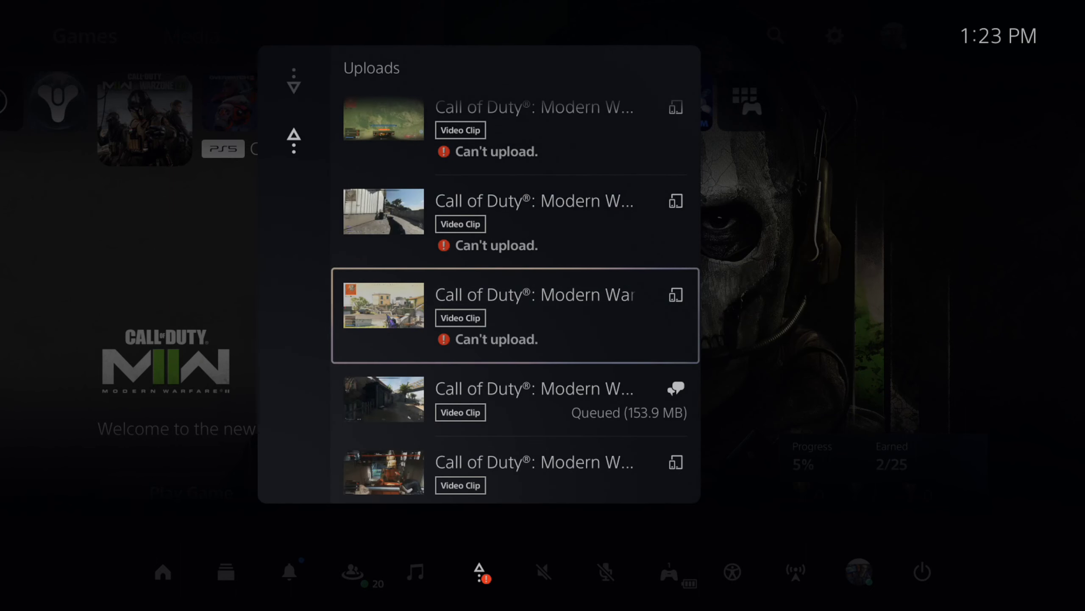
pyautogui.click(515, 361)
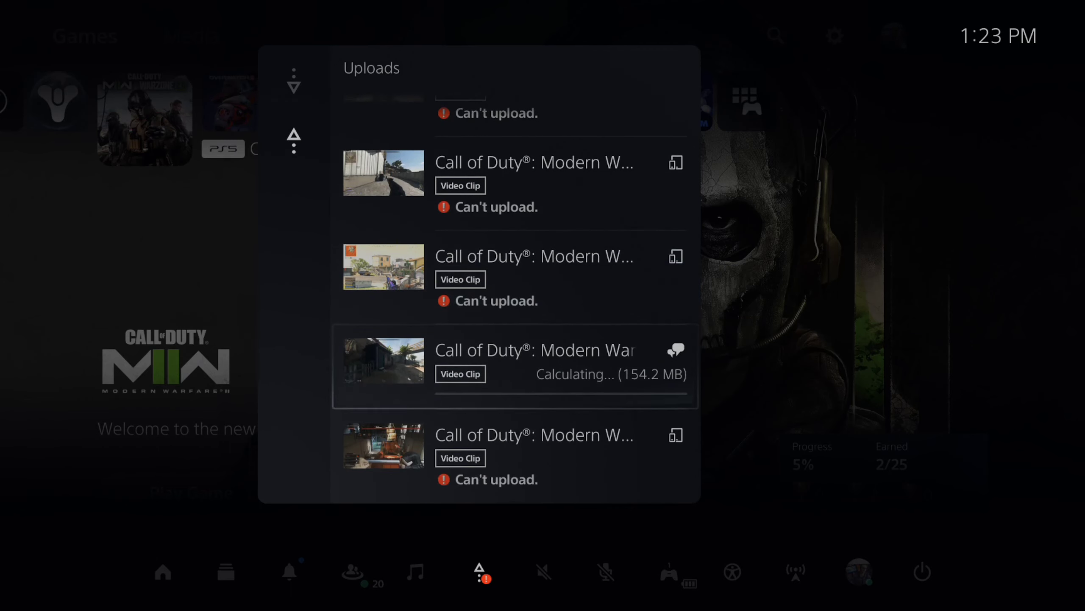
pyautogui.press('Return')
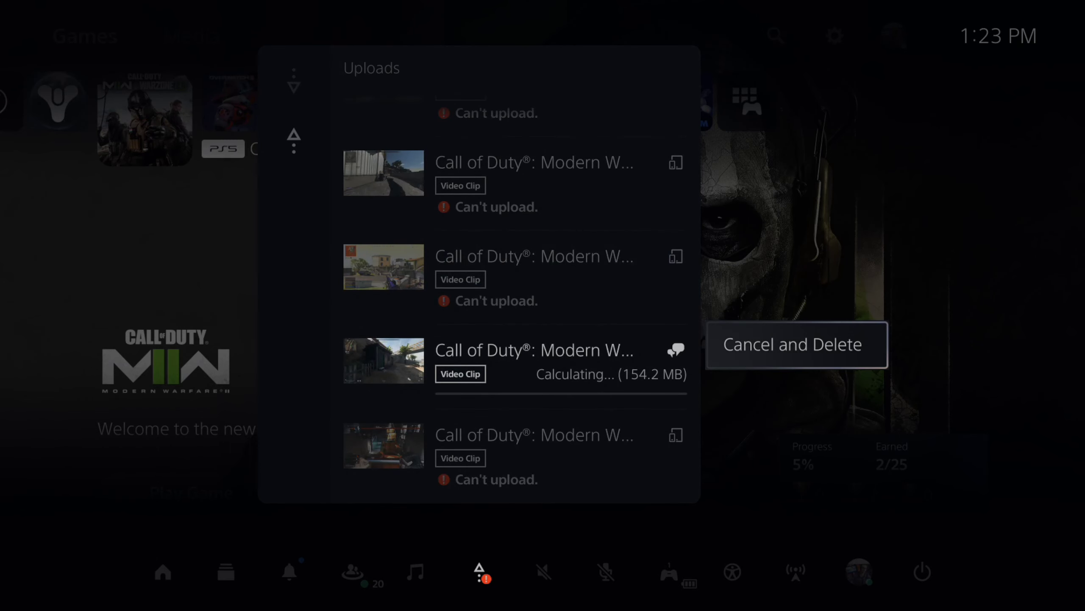
pyautogui.press('Return')
pyautogui.press('Escape')
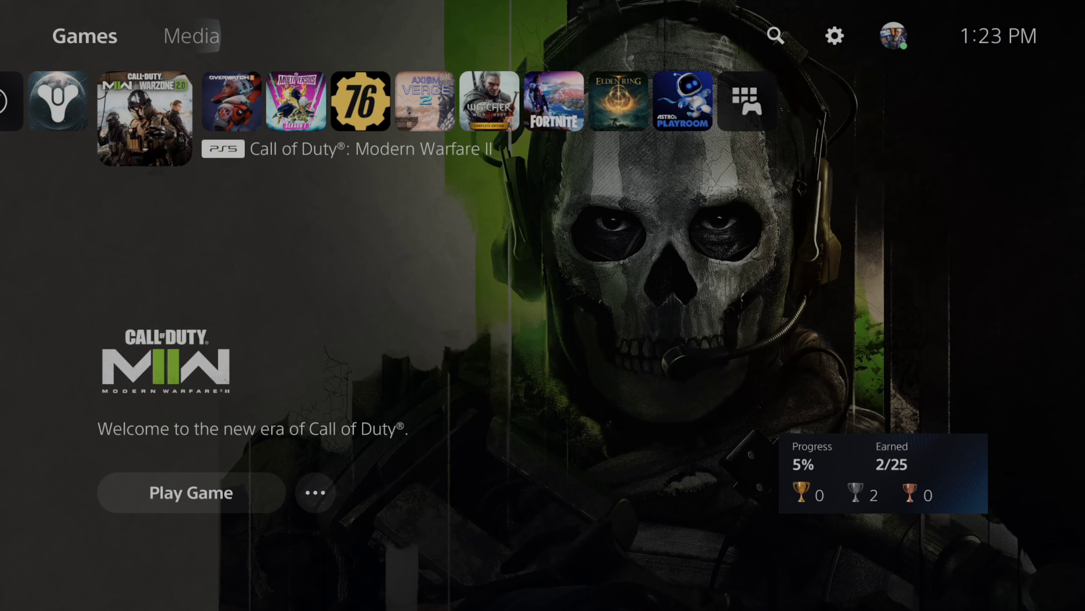
# - Switch Auto-Upload off under Settings > Captures and Broadcasts > Captures
pyautogui.press('Right')
pyautogui.press('Return')
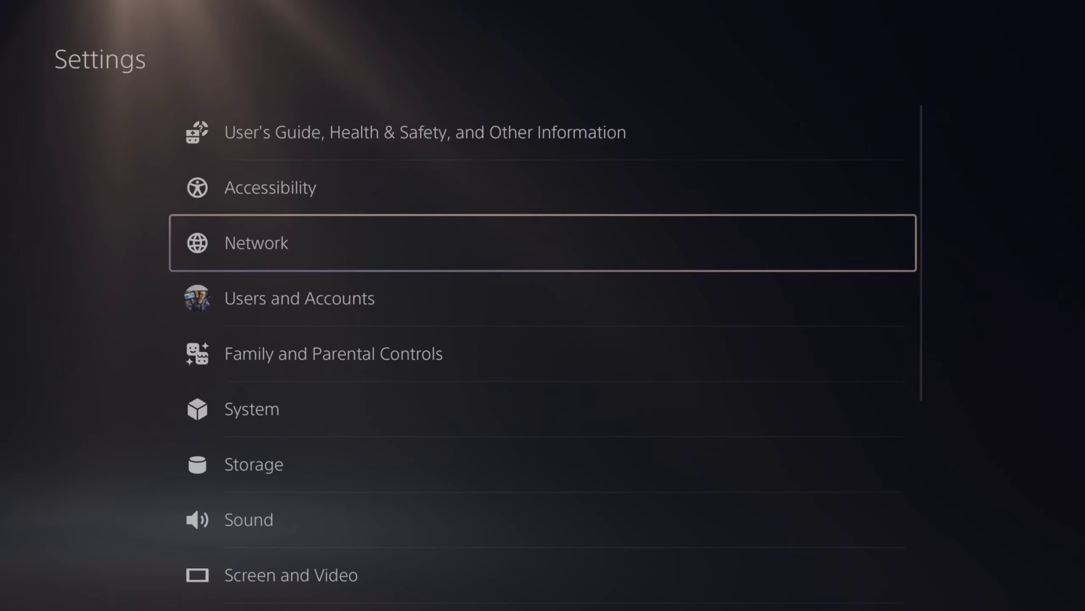
pyautogui.press('Down')
pyautogui.press('Down')
pyautogui.press('Down')
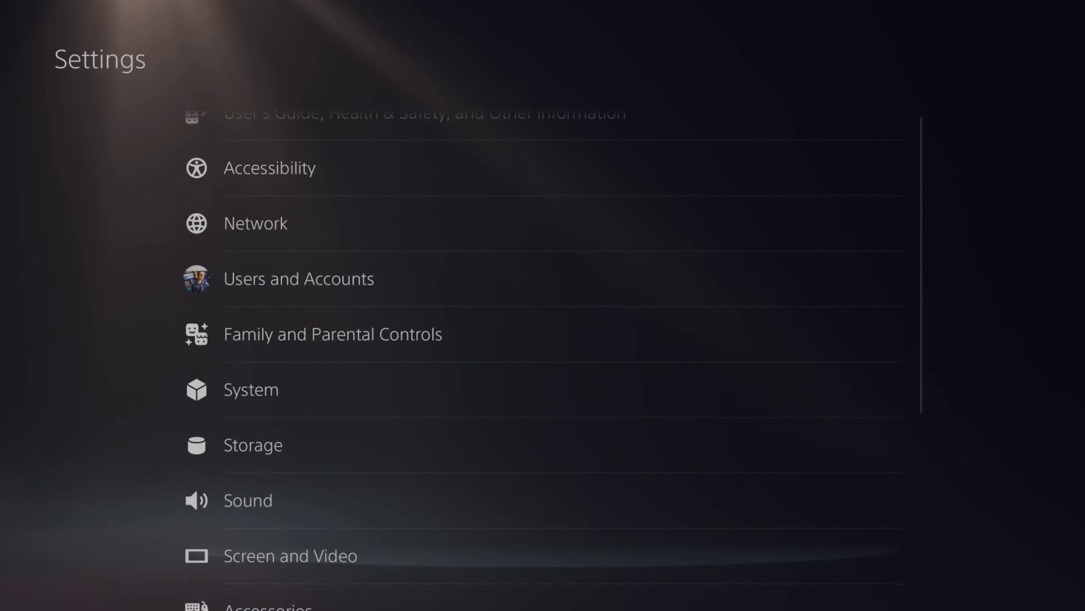
pyautogui.press('Return')
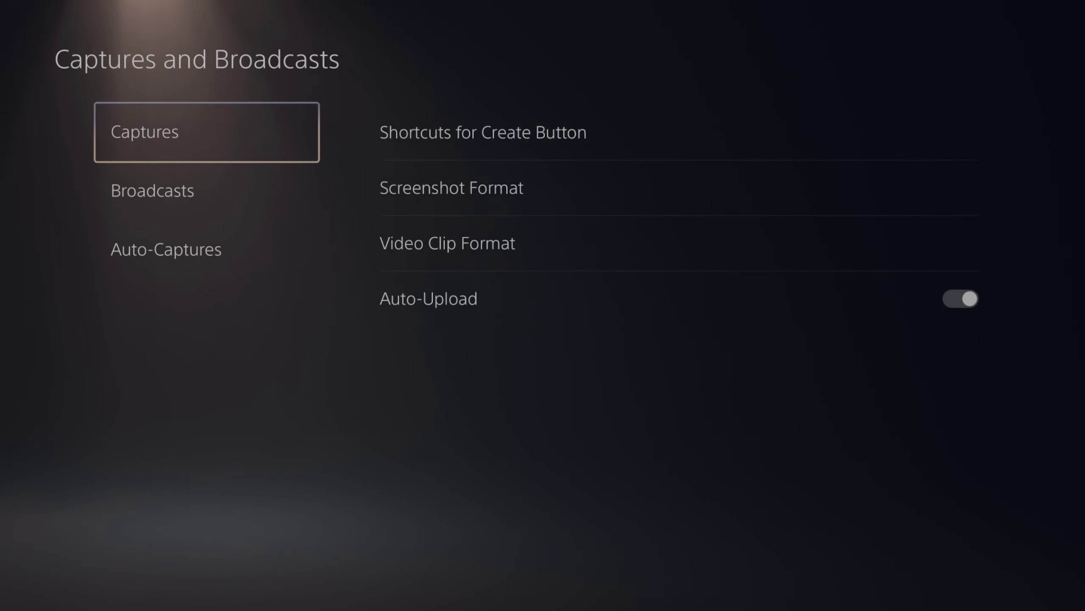
pyautogui.press('Right')
pyautogui.press('Down')
pyautogui.press('Down')
pyautogui.press('Down')
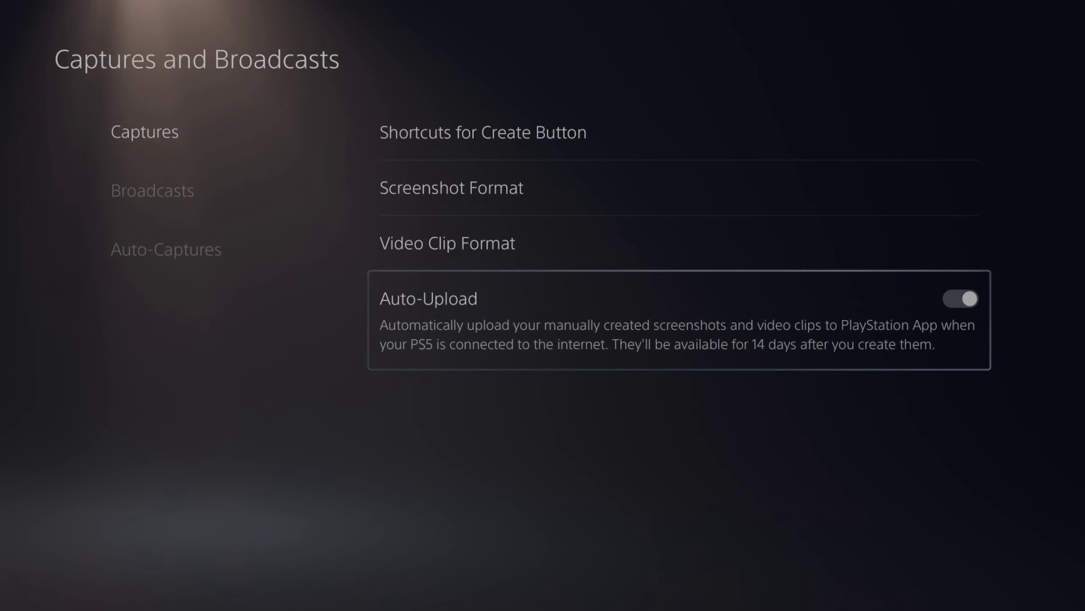
pyautogui.press('Return')
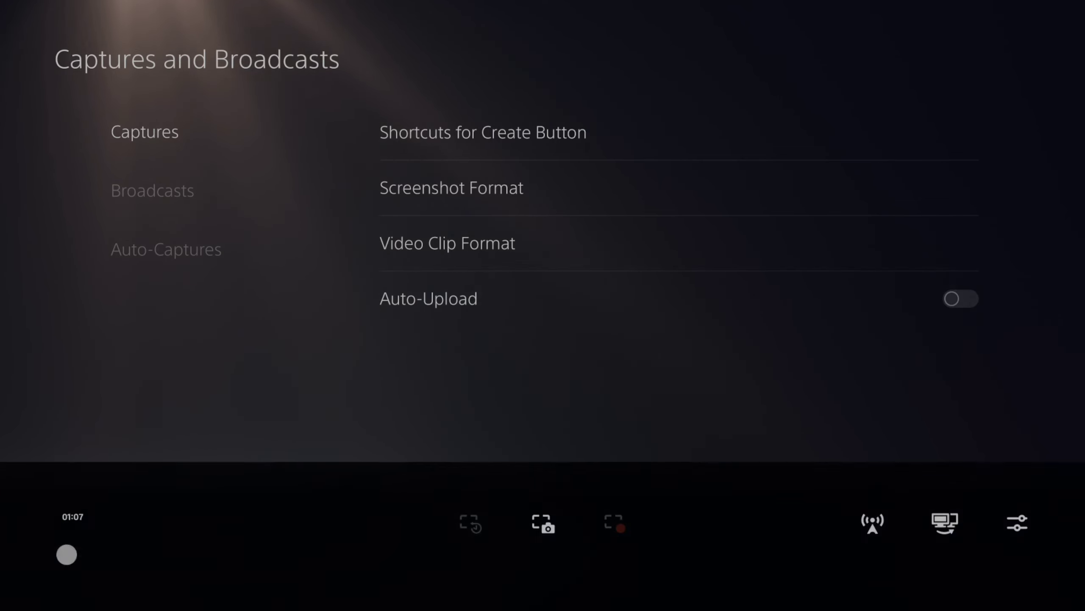
# - Change Manual Recording Resolution in Capture Options from 3840 × 2160 to 1920 × 1080
pyautogui.press('Left')
pyautogui.press('Left')
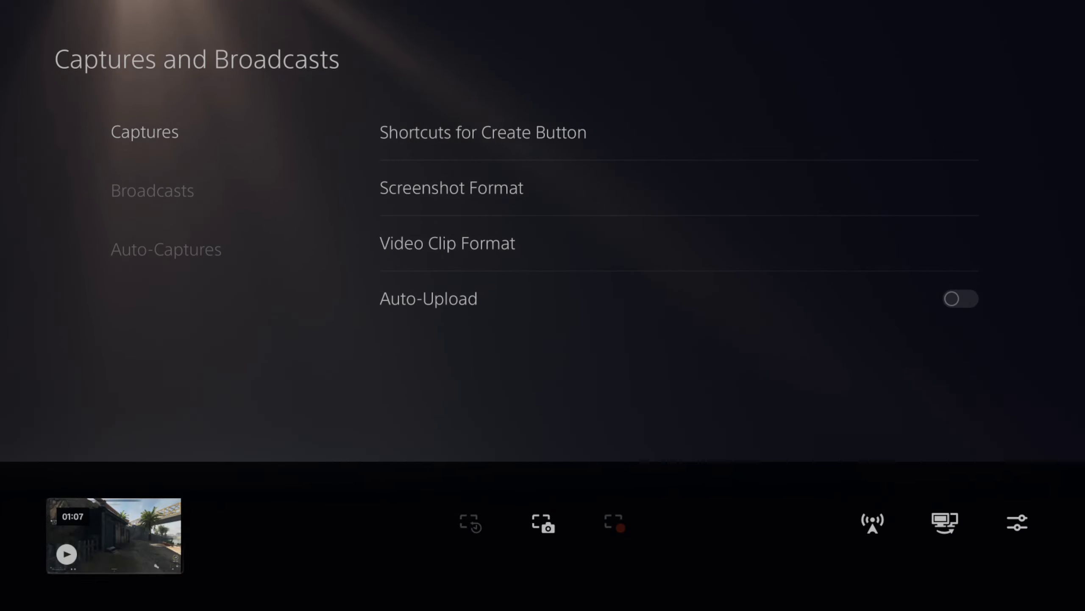
pyautogui.press('Right')
pyautogui.press('Right')
pyautogui.press('Right')
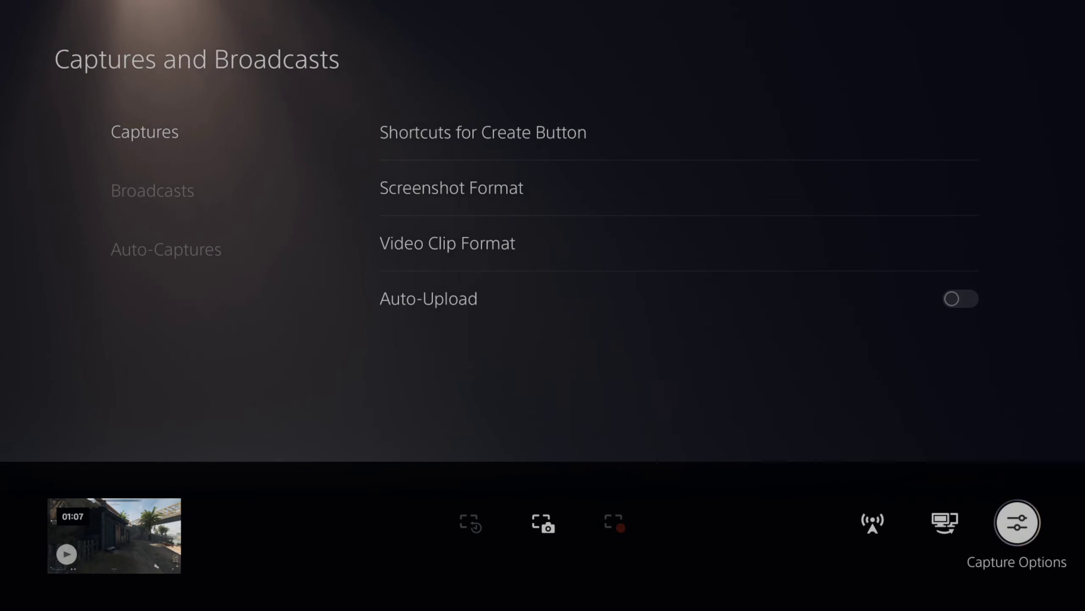
pyautogui.press('Return')
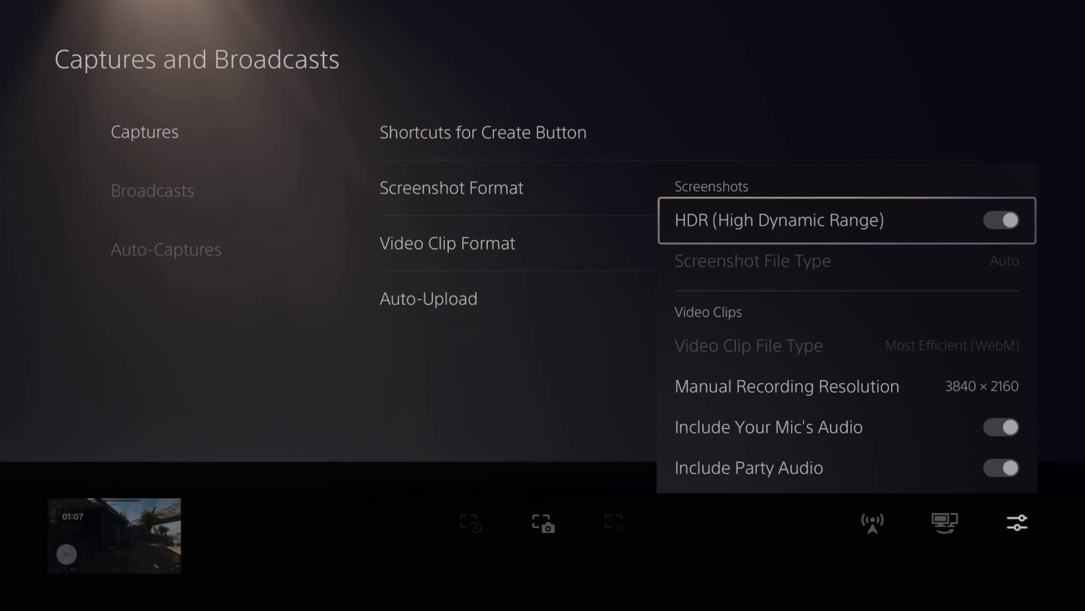
pyautogui.press('Down')
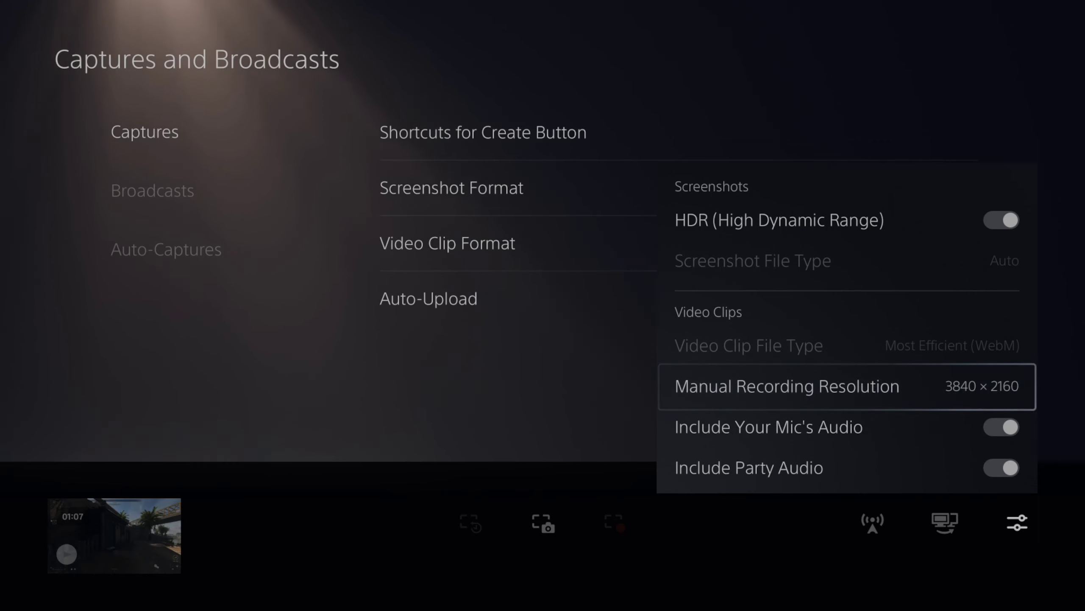
pyautogui.press('Return')
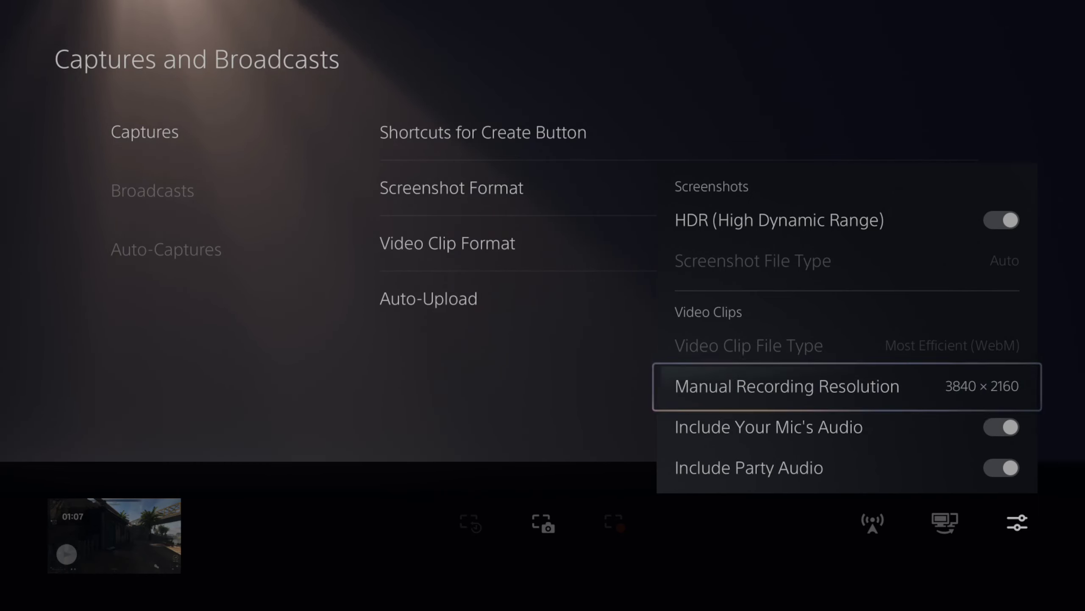
pyautogui.press('Up')
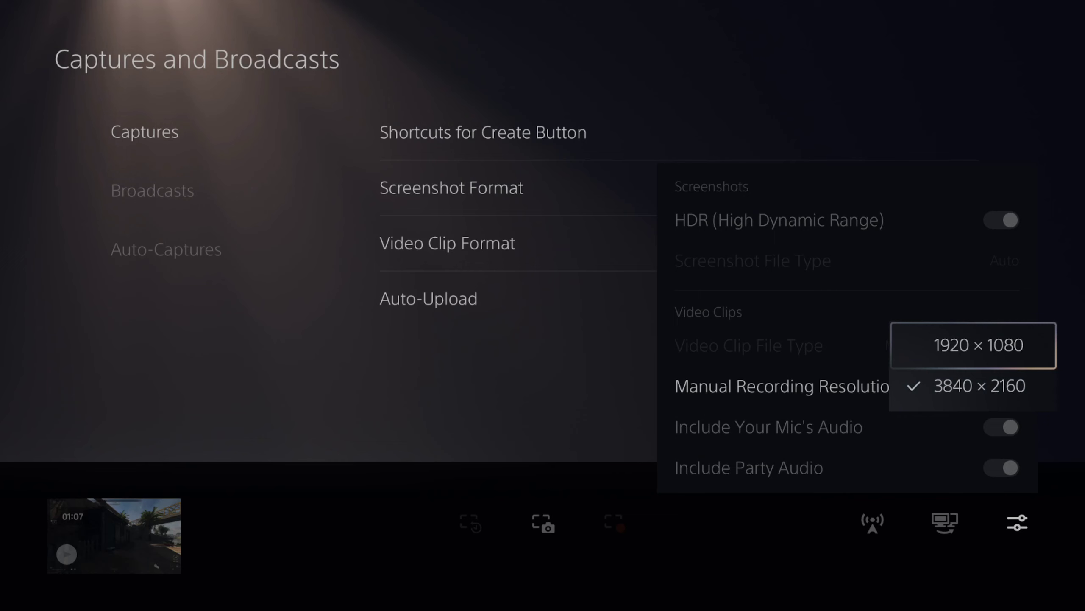
pyautogui.press('Return')
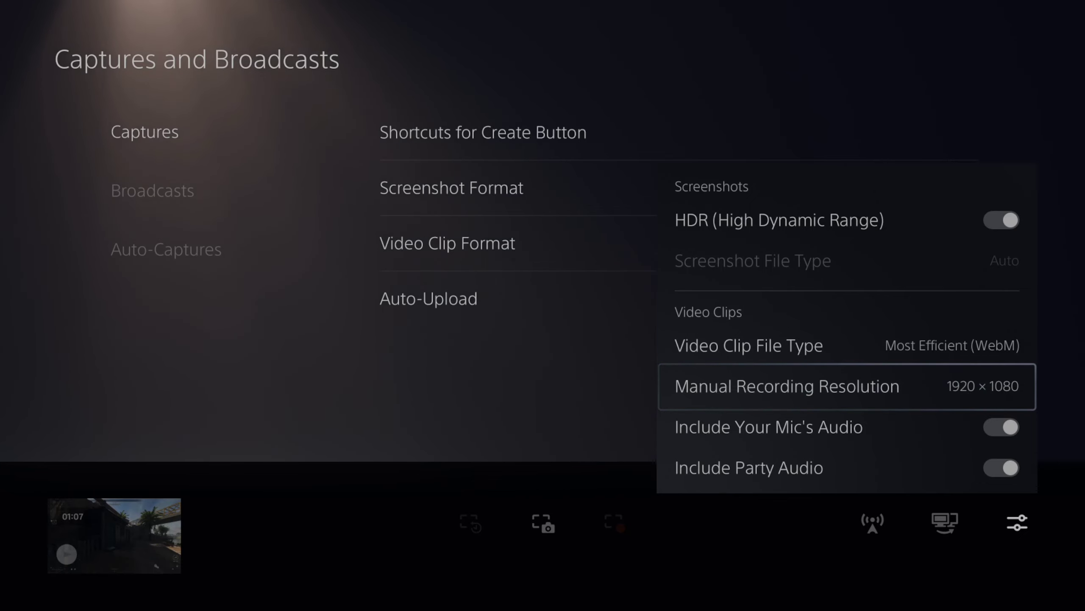
# - Share the new 7-second Activision intro clip to the group chat and play it there
pyautogui.press('Escape')
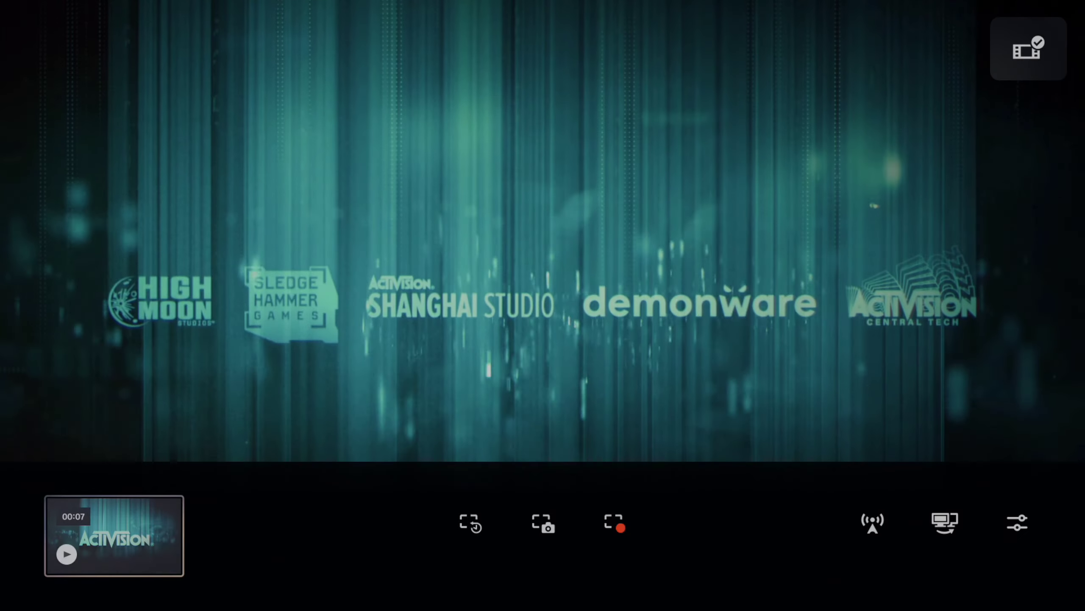
pyautogui.press('Right')
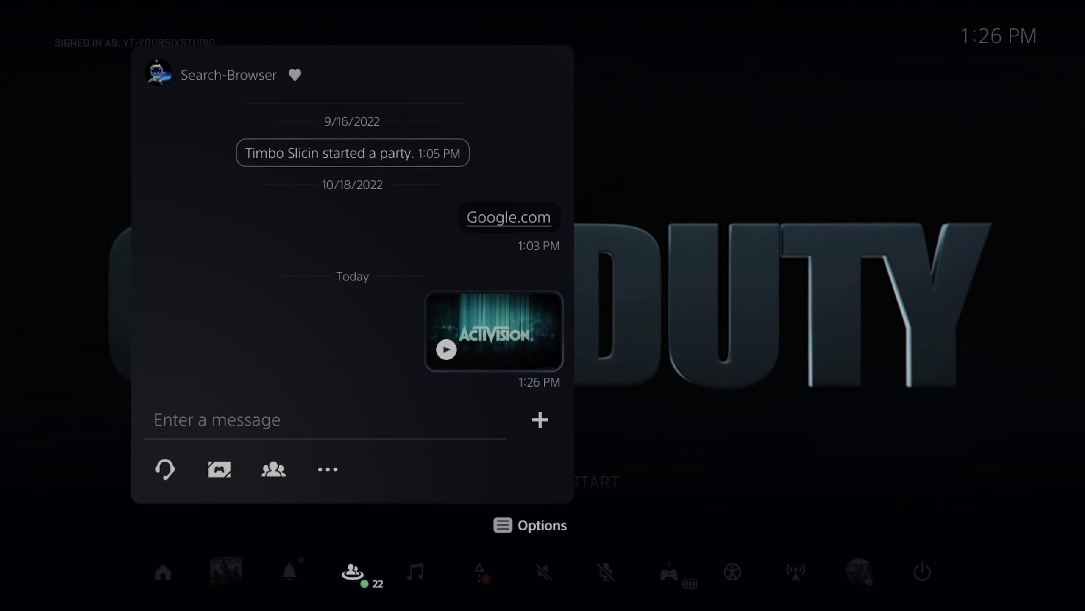
pyautogui.press('Return')
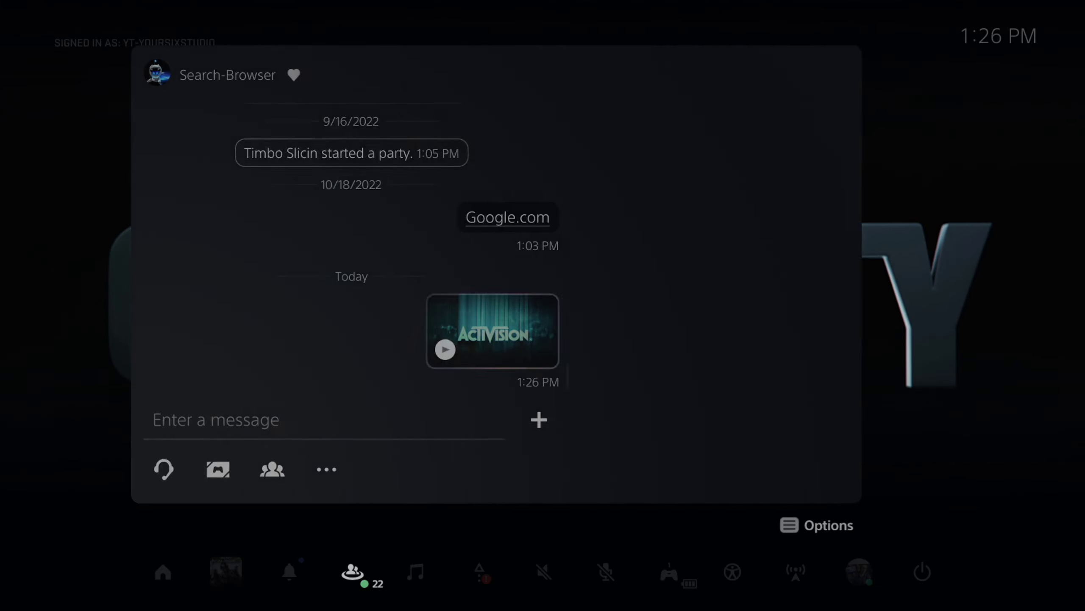